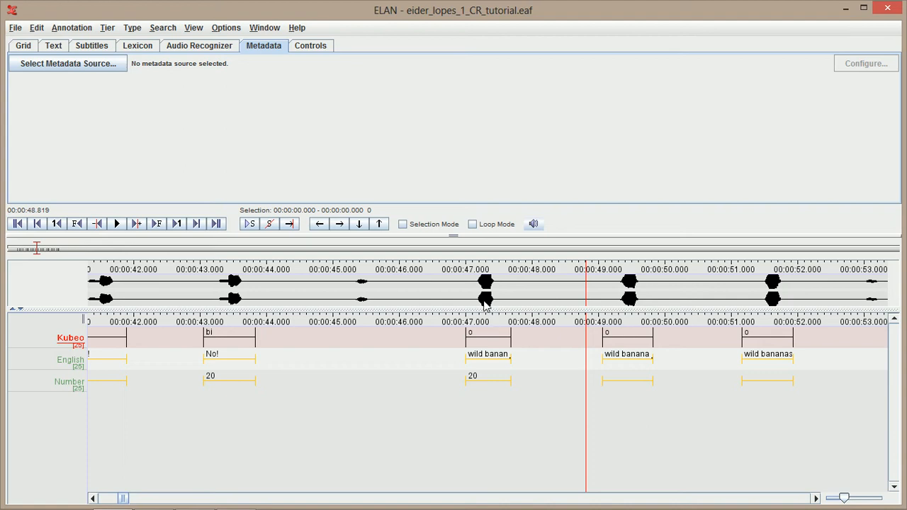
pyautogui.rightClick(485, 304)
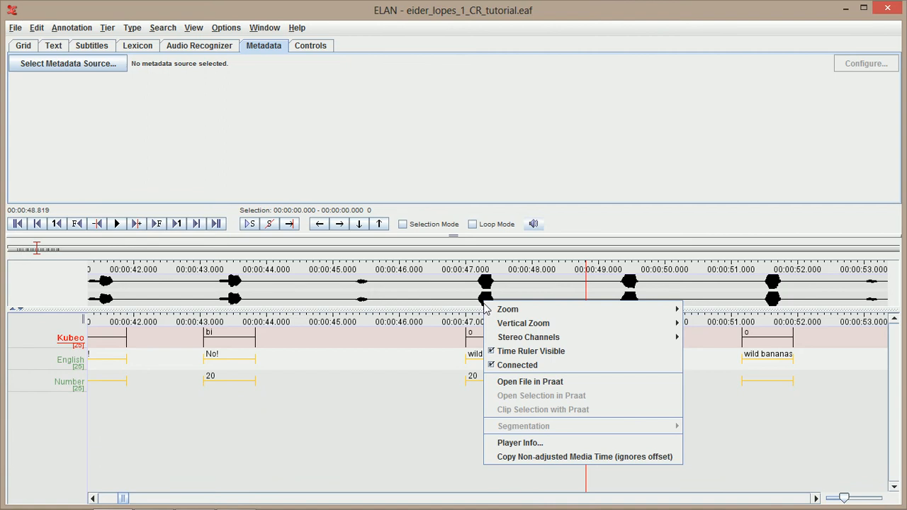
pyautogui.click(21, 29)
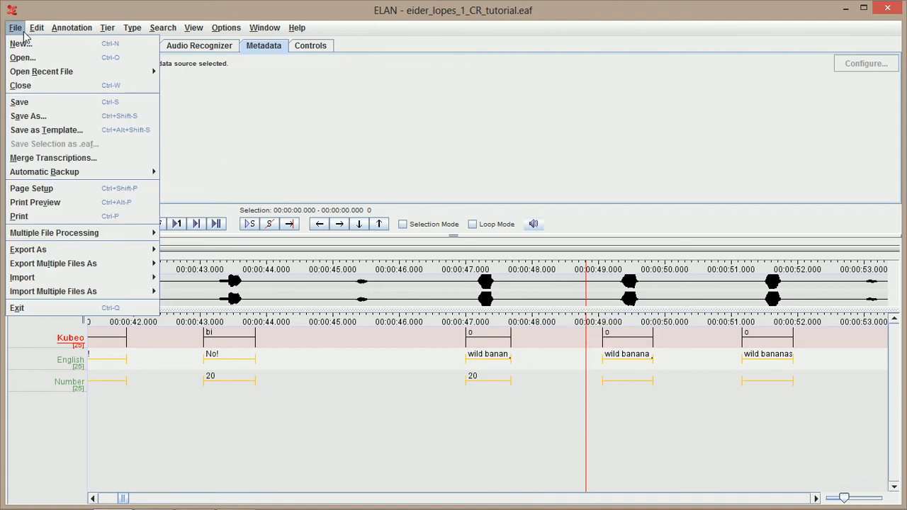
pyautogui.moveTo(78, 277)
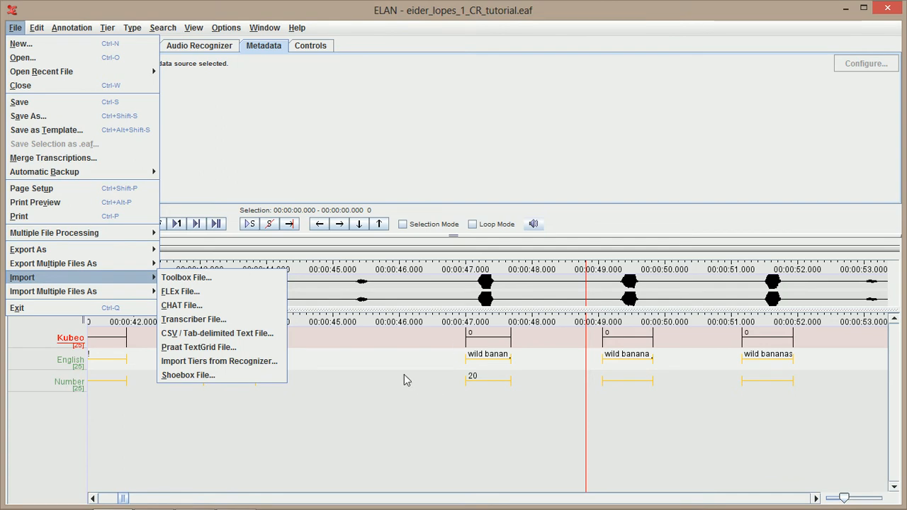
pyautogui.click(414, 419)
pyautogui.click(414, 420)
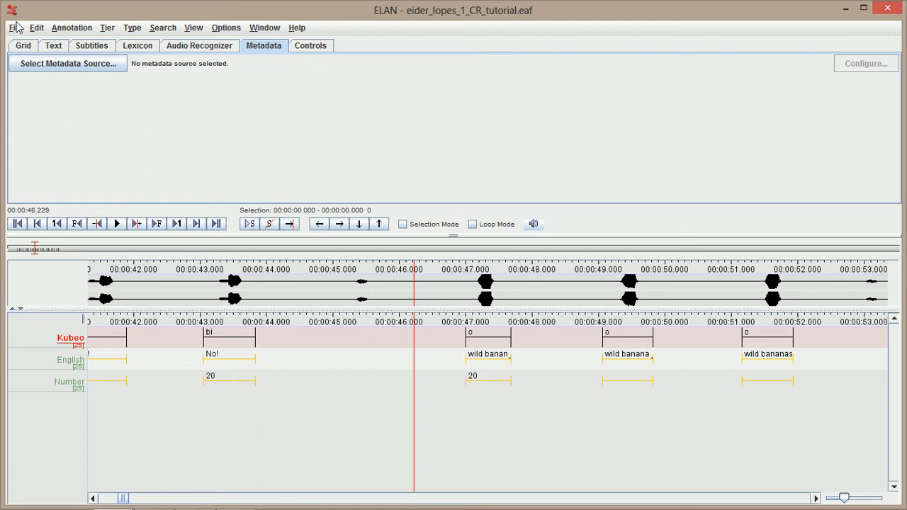
# - Set up a tab-delimited text export that includes only the English tier, leaving out the Kubeo and Number tiers
pyautogui.click(15, 29)
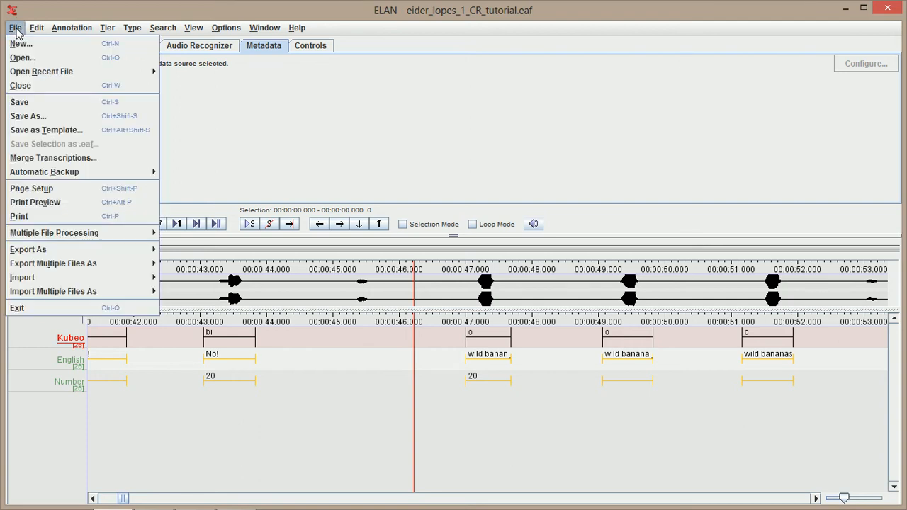
pyautogui.moveTo(35, 253)
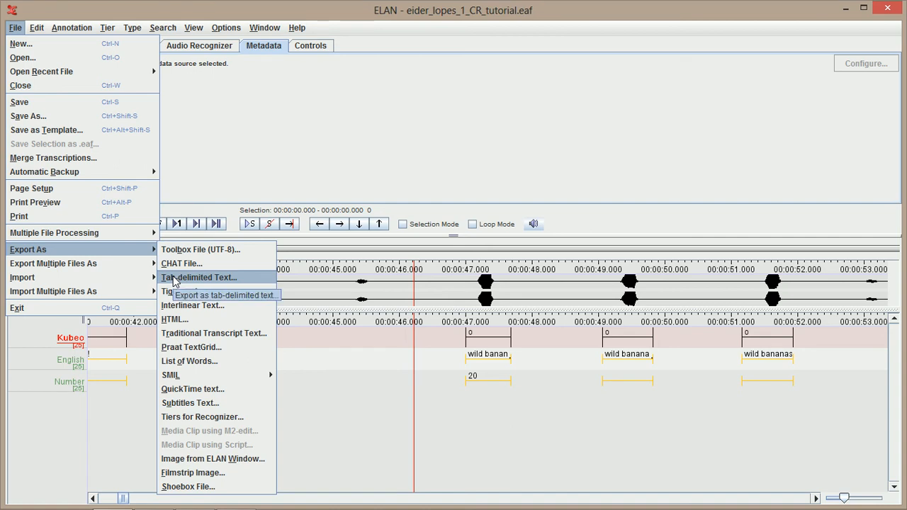
pyautogui.click(173, 277)
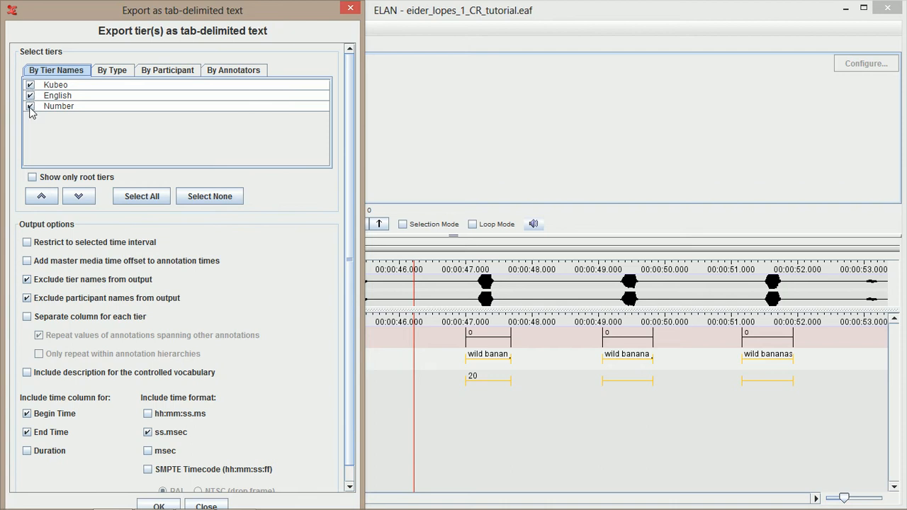
pyautogui.click(30, 107)
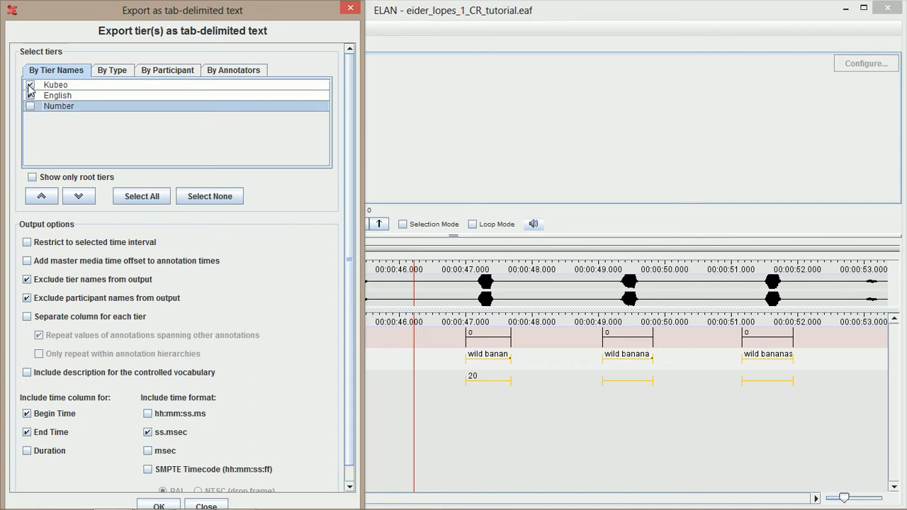
pyautogui.click(29, 86)
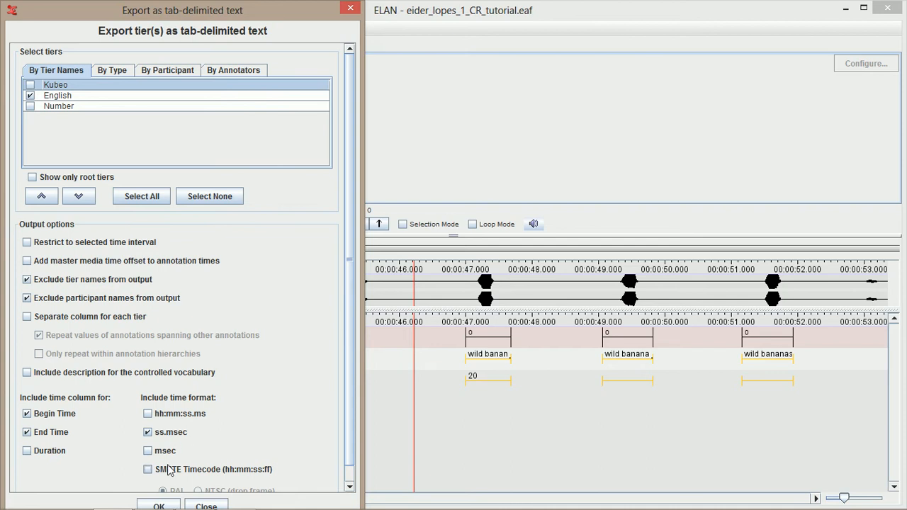
pyautogui.click(163, 506)
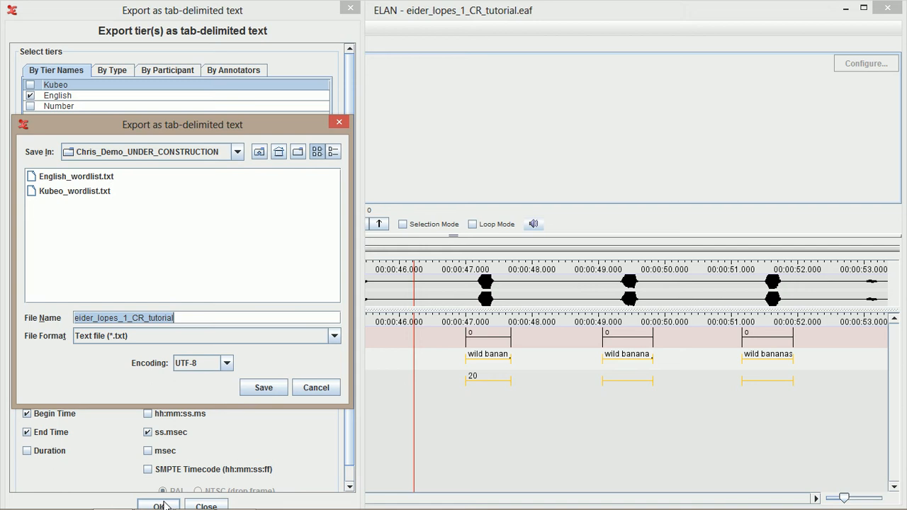
# - Name the export file EL_KUBEO and save it as a UTF-8 text file in the demo folder
pyautogui.press('End')
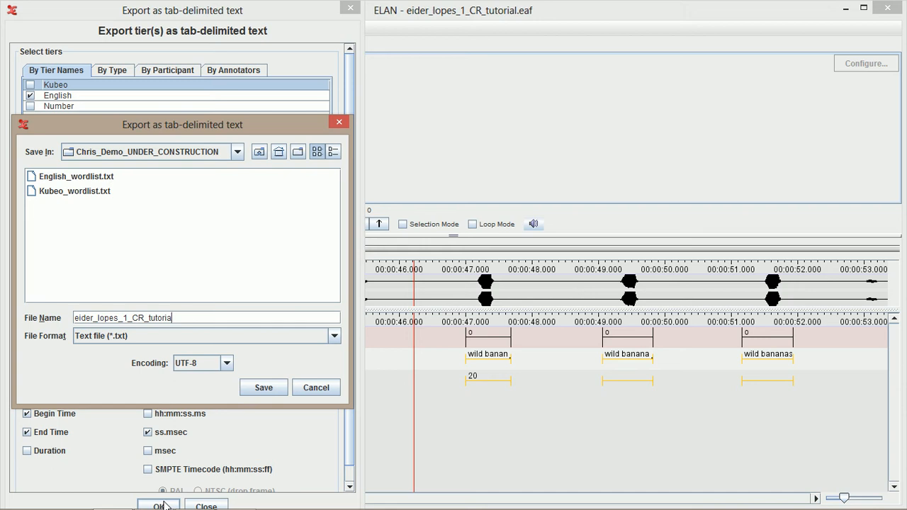
pyautogui.press('BackSpace')
pyautogui.press('BackSpace')
pyautogui.press('BackSpace')
pyautogui.press('BackSpace')
pyautogui.press('BackSpace')
pyautogui.press('BackSpace')
pyautogui.press('BackSpace')
pyautogui.press('BackSpace')
pyautogui.press('BackSpace')
pyautogui.press('BackSpace')
pyautogui.press('BackSpace')
pyautogui.press('BackSpace')
pyautogui.press('BackSpace')
pyautogui.press('BackSpace')
pyautogui.press('BackSpace')
pyautogui.press('BackSpace')
pyautogui.press('BackSpace')
pyautogui.press('BackSpace')
pyautogui.press('BackSpace')
pyautogui.press('BackSpace')
pyautogui.press('BackSpace')
pyautogui.press('BackSpace')
pyautogui.press('BackSpace')
pyautogui.press('BackSpace')
pyautogui.press('BackSpace')
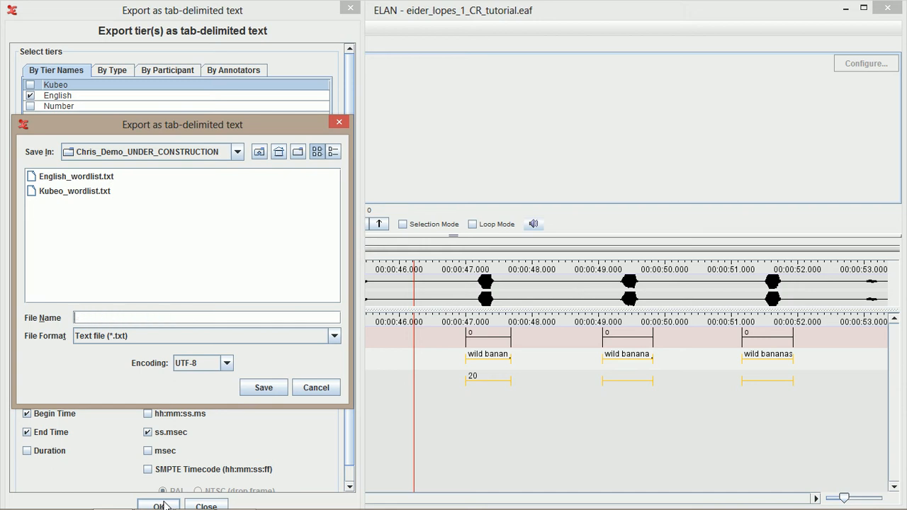
pyautogui.write('EL_KUBEO')
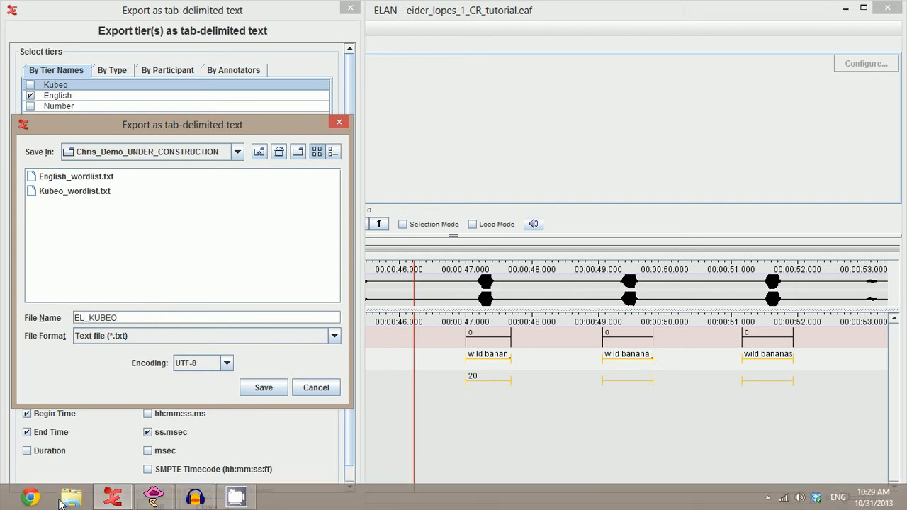
pyautogui.click(263, 388)
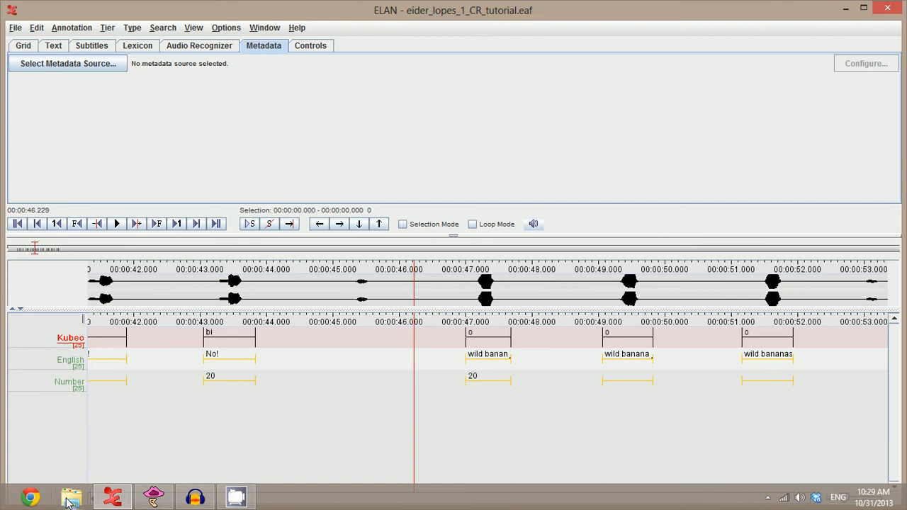
# - Switch to File Explorer and open the UNDER_CONSTRUCTION demo folder inside the first speaker's folder of Dropbox's Kubeo Acoustic Project
pyautogui.click(71, 499)
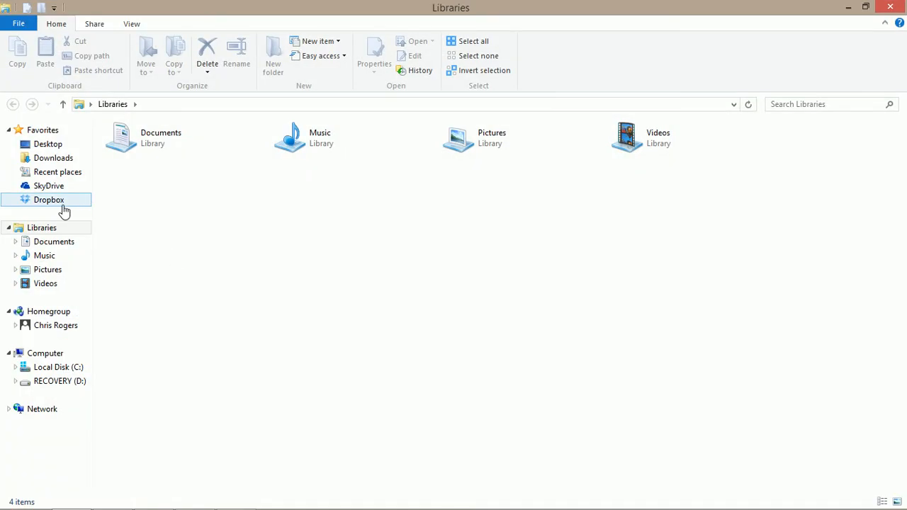
pyautogui.click(61, 202)
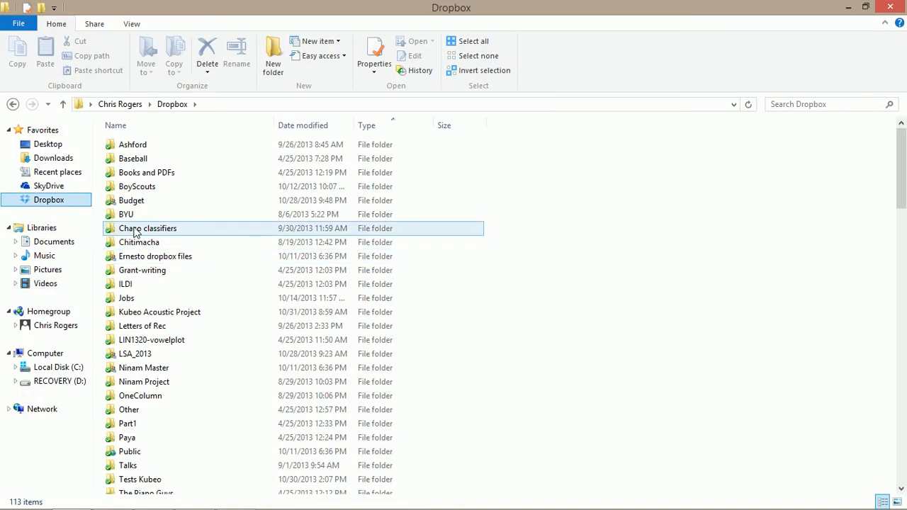
pyautogui.doubleClick(134, 315)
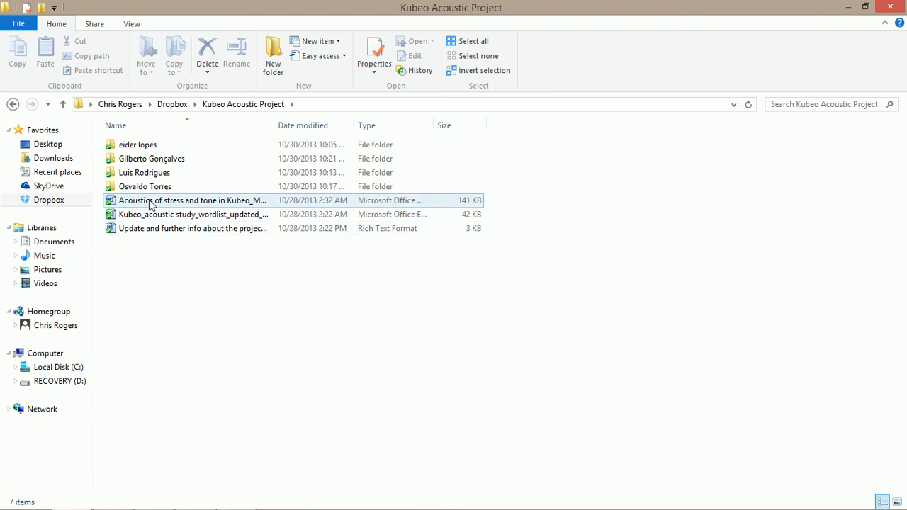
pyautogui.click(140, 147)
pyautogui.doubleClick(140, 146)
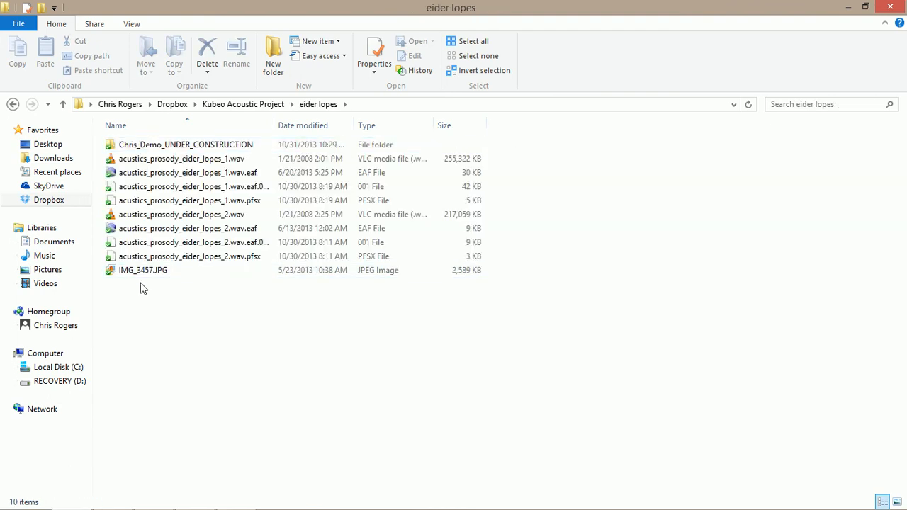
pyautogui.doubleClick(171, 146)
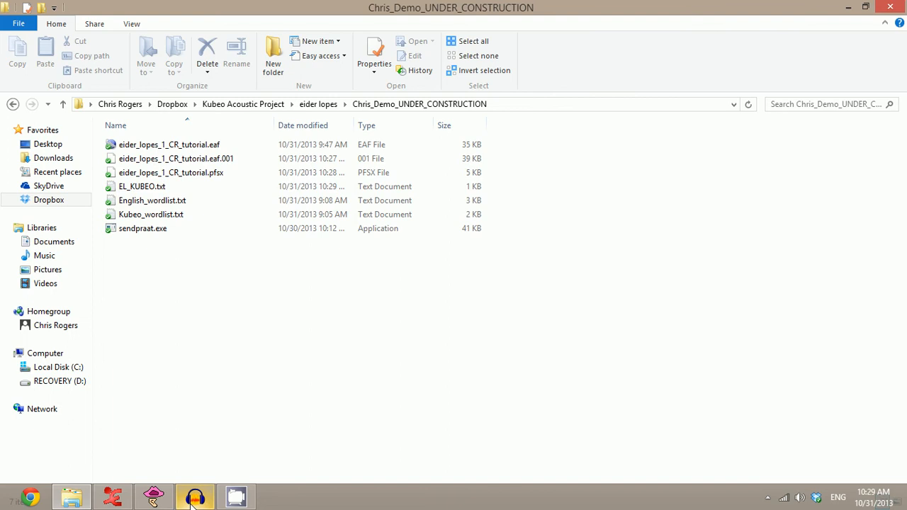
# - Switch to Audacity, maximized, and open the speaker's first acoustic prosody WAV recording, reading it directly from the original file
pyautogui.click(193, 502)
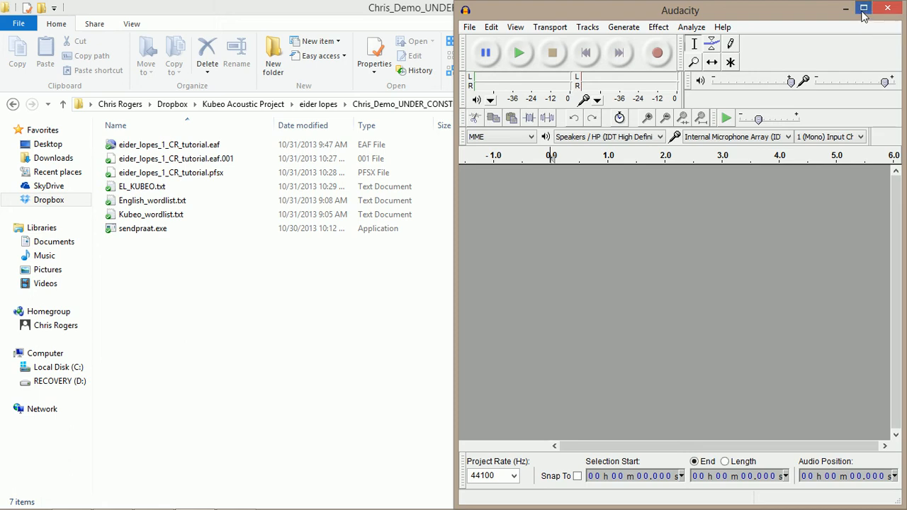
pyautogui.click(864, 9)
pyautogui.click(11, 21)
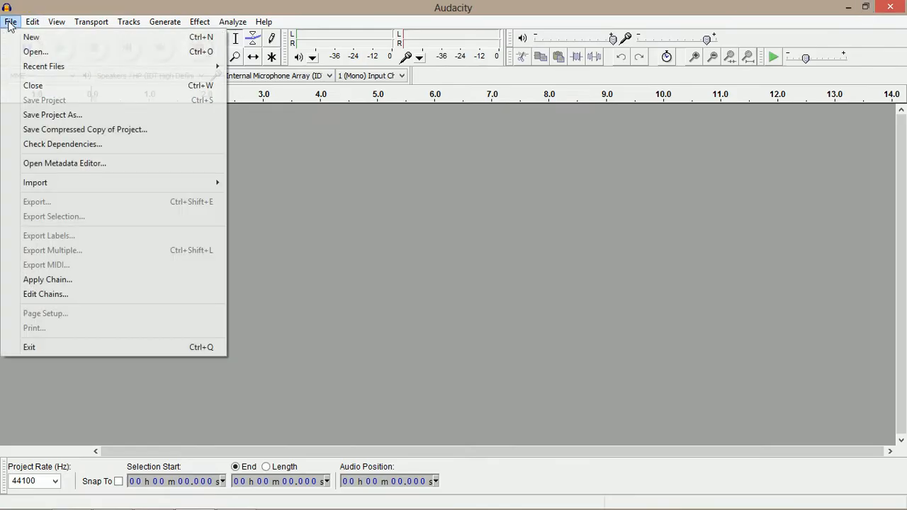
pyautogui.click(37, 53)
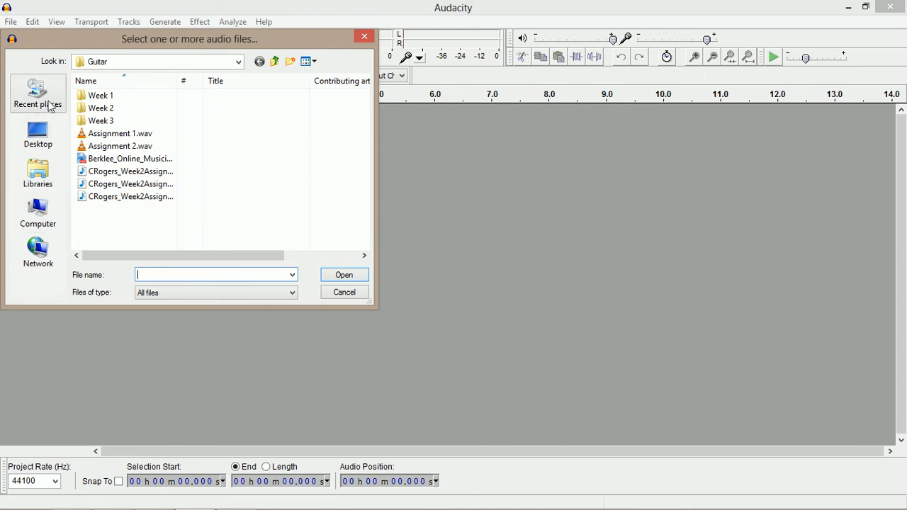
pyautogui.click(49, 107)
pyautogui.click(102, 110)
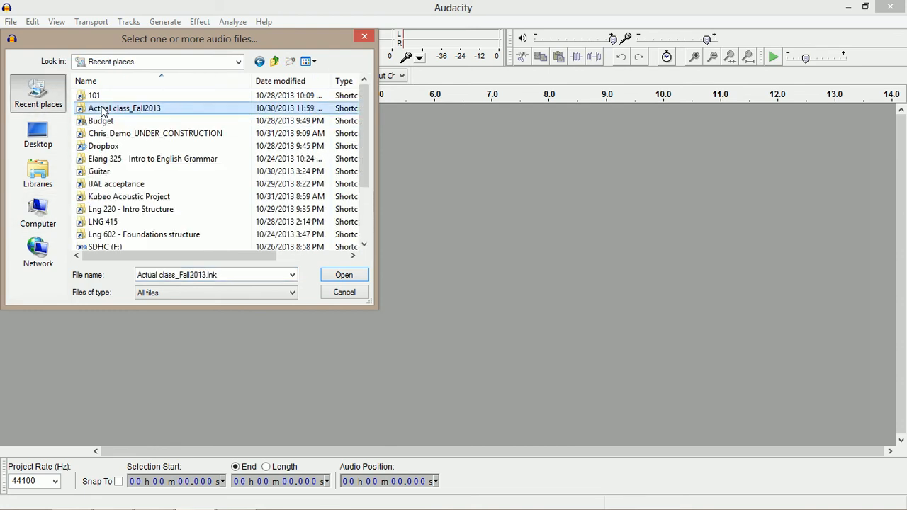
pyautogui.doubleClick(105, 134)
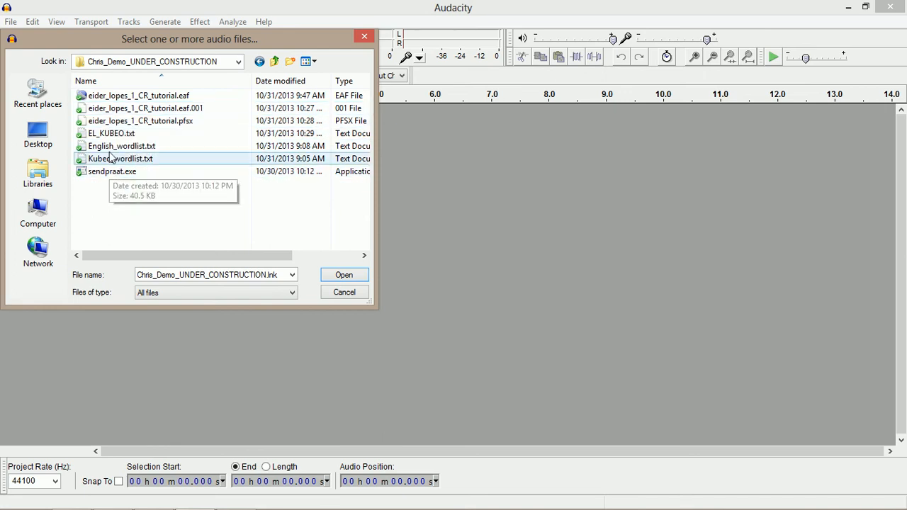
pyautogui.click(262, 61)
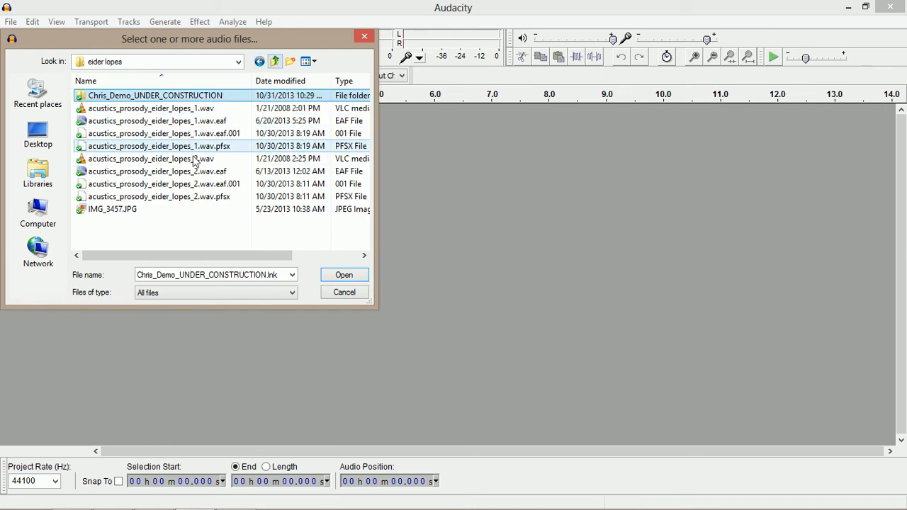
pyautogui.click(160, 114)
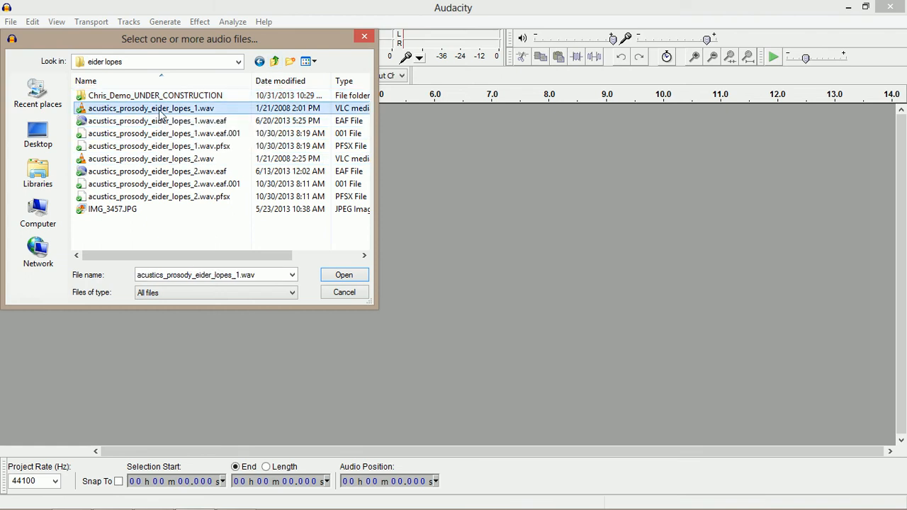
pyautogui.click(339, 276)
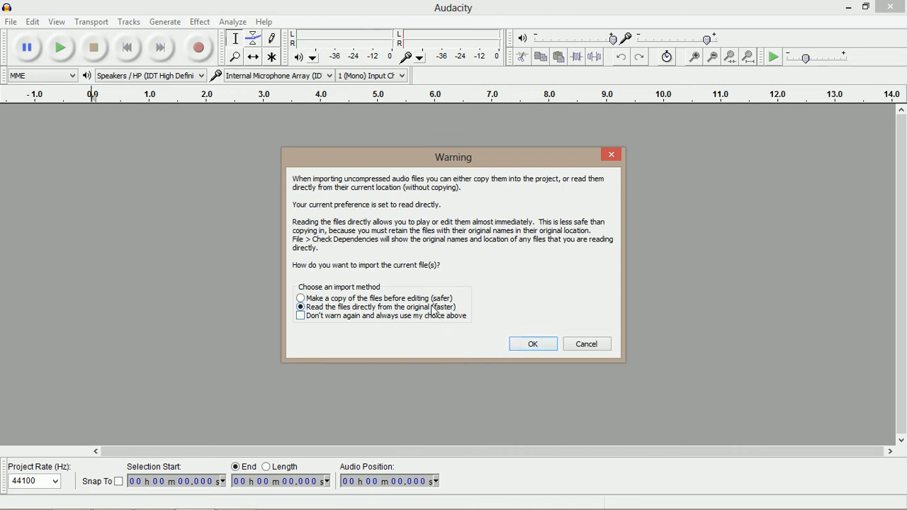
pyautogui.click(539, 344)
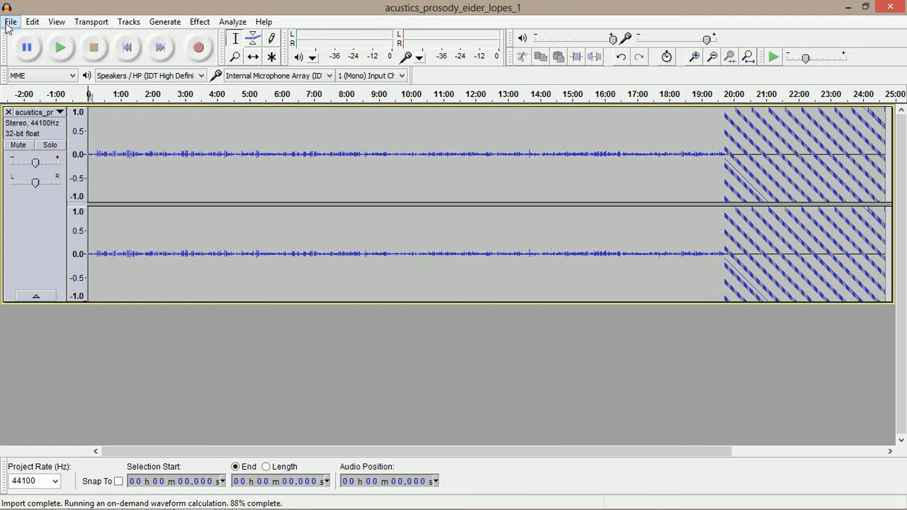
# - Import the labels from EL_KUBEO.txt in the demo folder as a label track below the audio
pyautogui.click(9, 22)
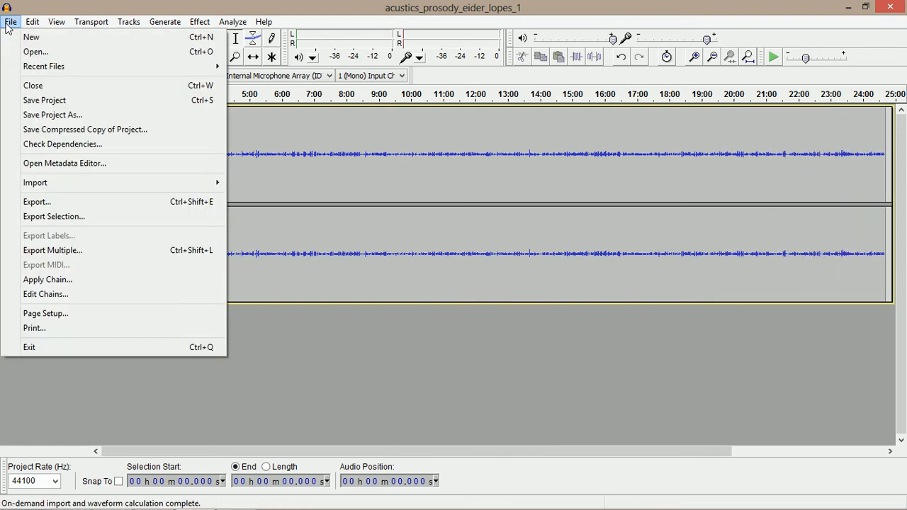
pyautogui.moveTo(34, 185)
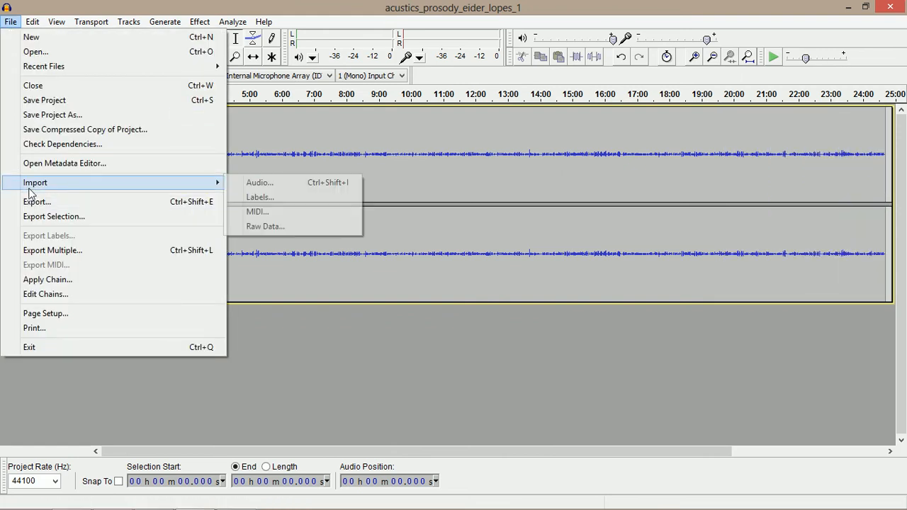
pyautogui.click(253, 197)
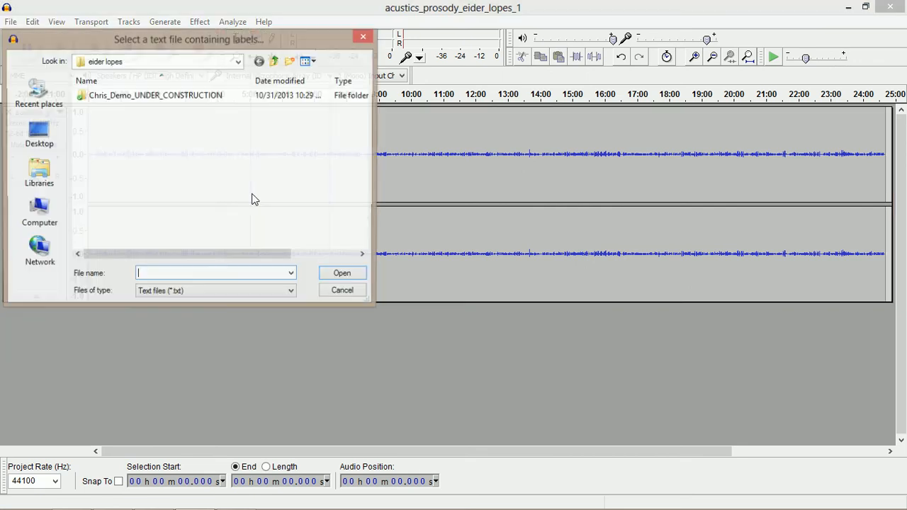
pyautogui.doubleClick(157, 96)
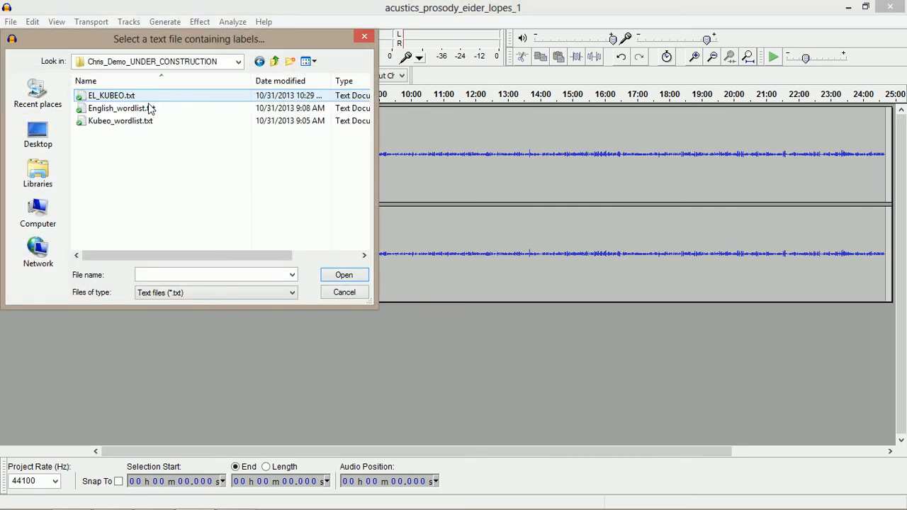
pyautogui.click(126, 98)
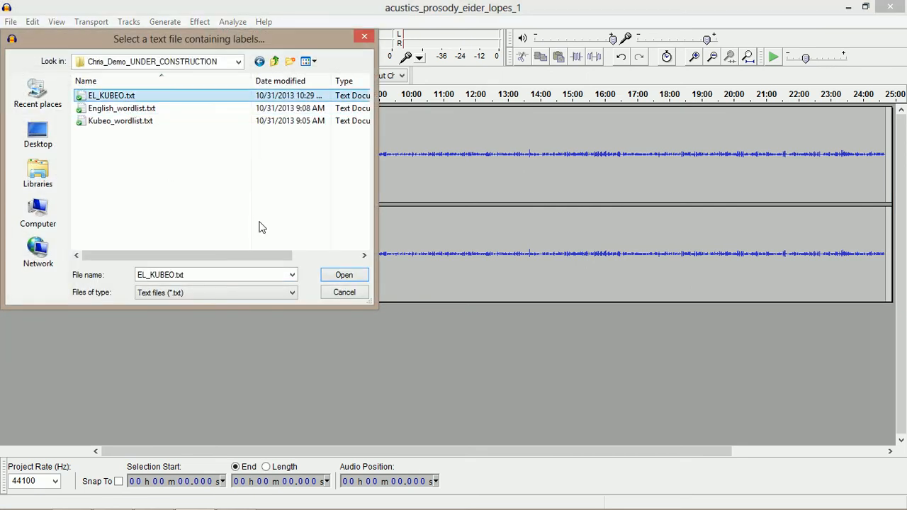
pyautogui.click(340, 276)
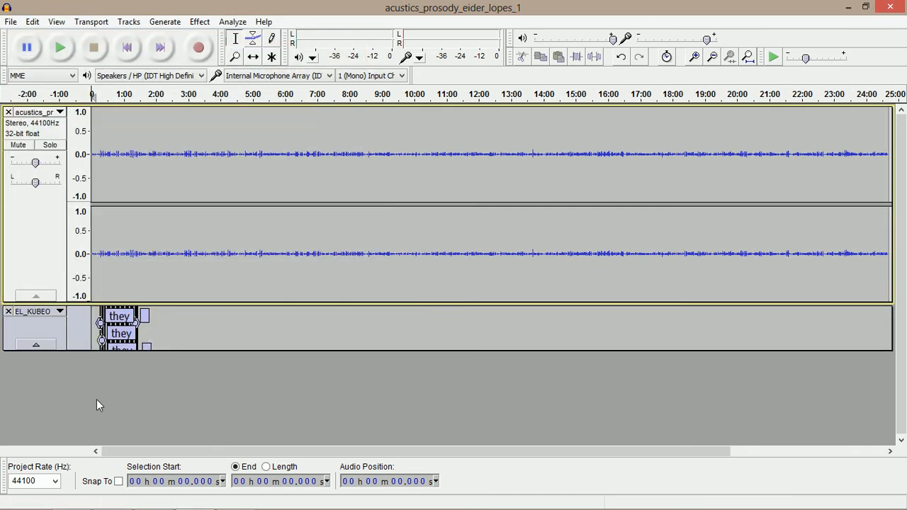
pyautogui.keyDown('ctrl'); pyautogui.scroll(5, 98, 403); pyautogui.keyUp('ctrl')
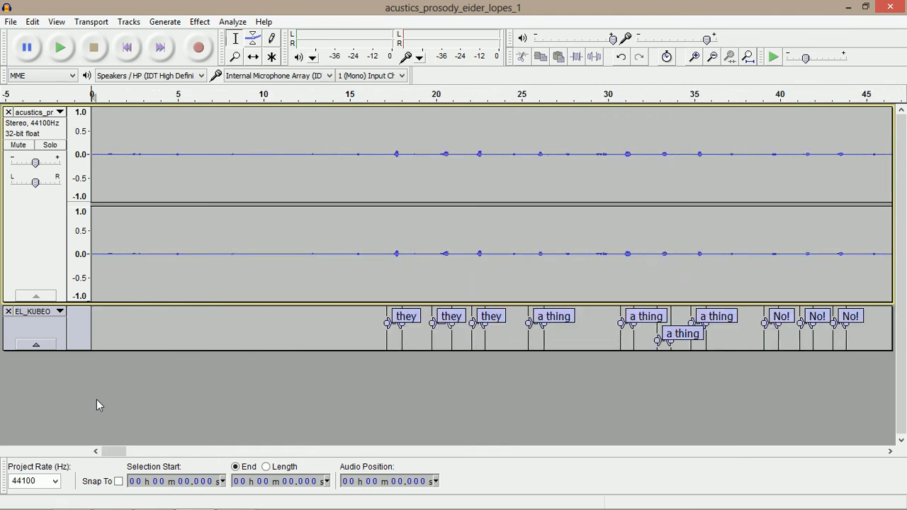
# - Start a multiple-file export and browse for its location to the UNDER_CONSTRUCTION demo folder in the first speaker's folder of Dropbox's Kubeo Acoustic Project
pyautogui.keyDown('ctrl'); pyautogui.scroll(1, 97, 400); pyautogui.keyUp('ctrl')
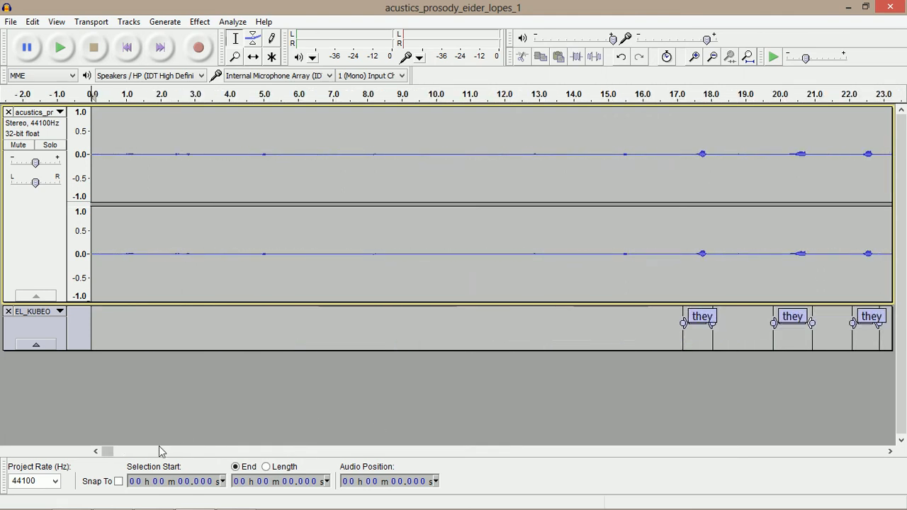
pyautogui.click(890, 451)
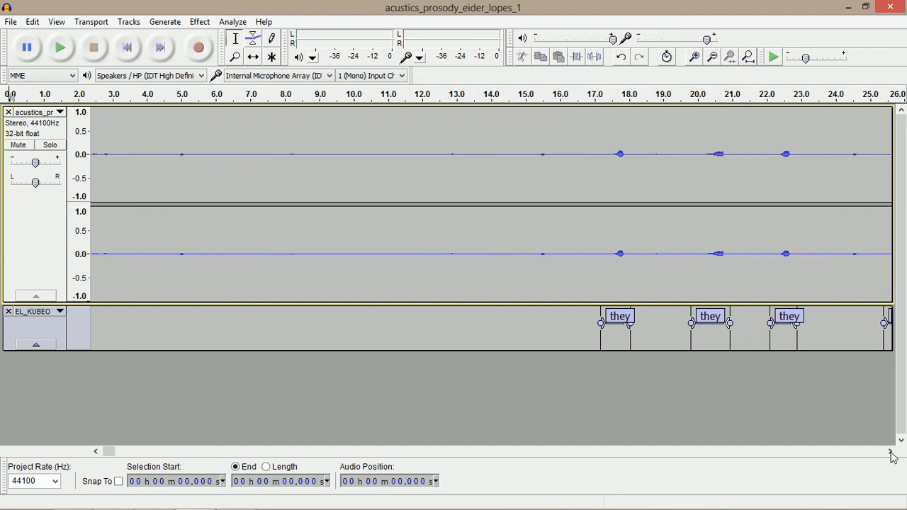
pyautogui.click(891, 451)
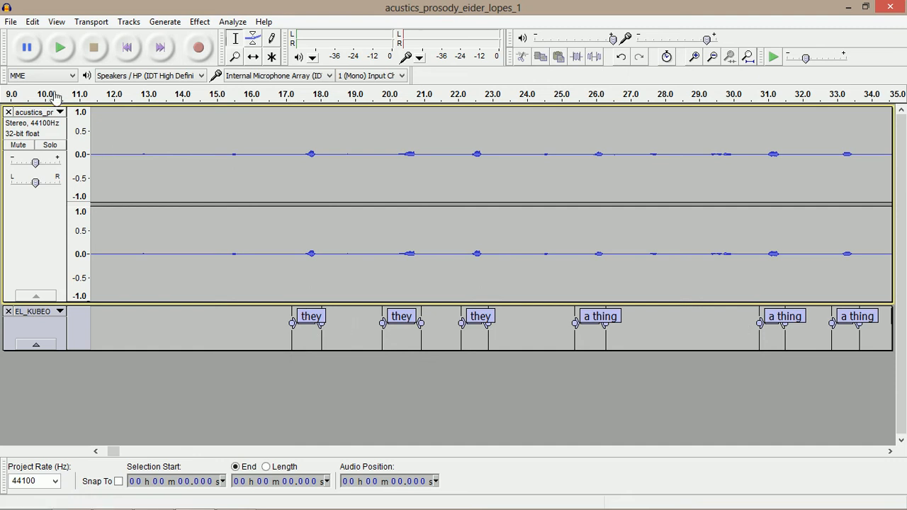
pyautogui.click(11, 26)
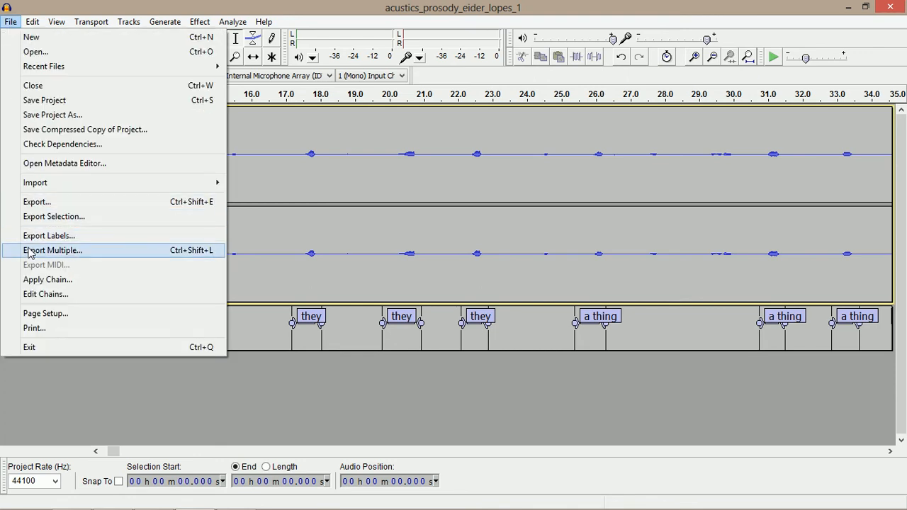
pyautogui.click(30, 253)
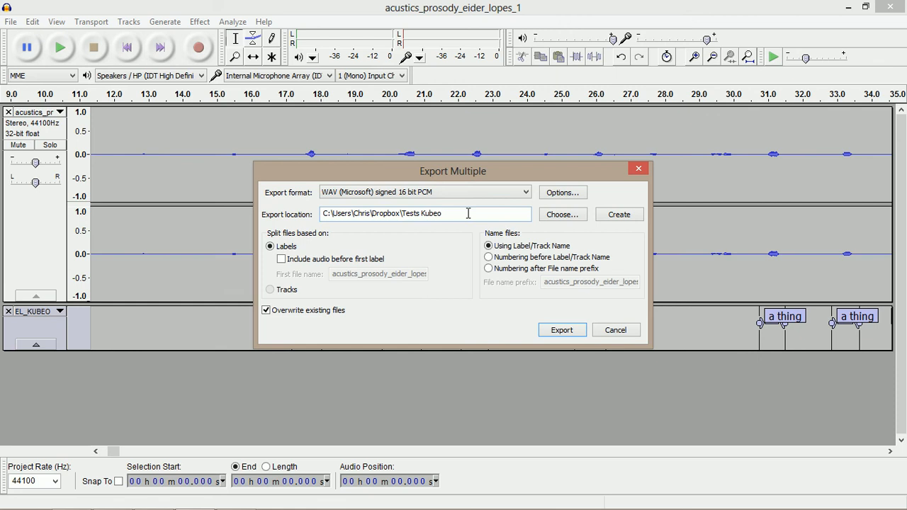
pyautogui.click(562, 215)
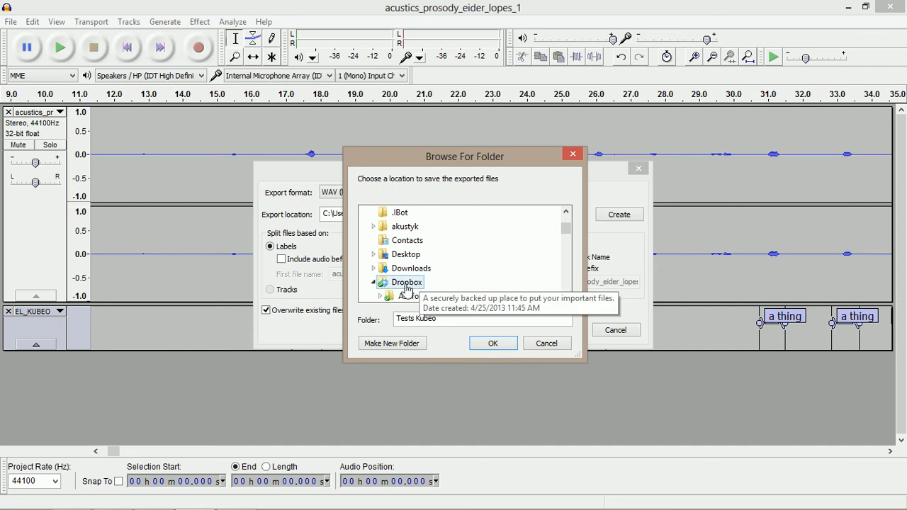
pyautogui.click(566, 297)
pyautogui.click(568, 296)
pyautogui.click(568, 296)
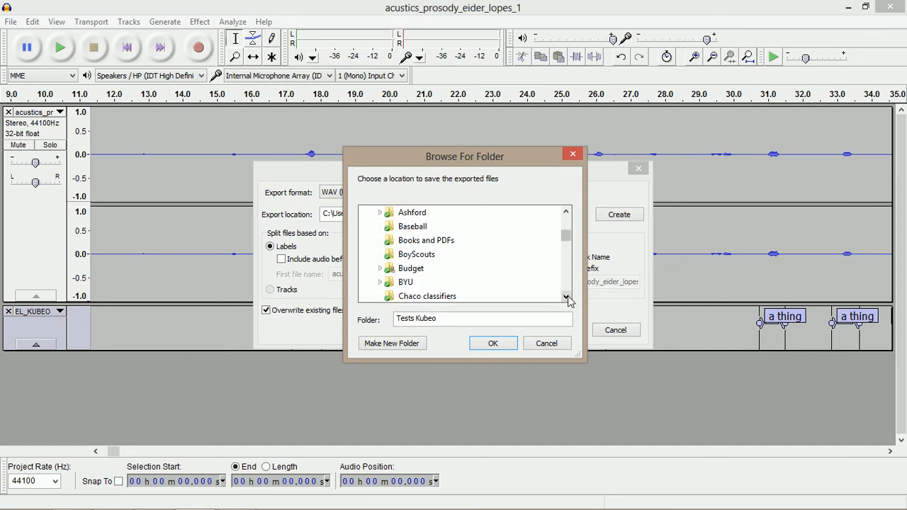
pyautogui.click(567, 297)
pyautogui.click(567, 296)
pyautogui.click(568, 297)
pyautogui.click(568, 296)
pyautogui.click(568, 296)
pyautogui.click(568, 297)
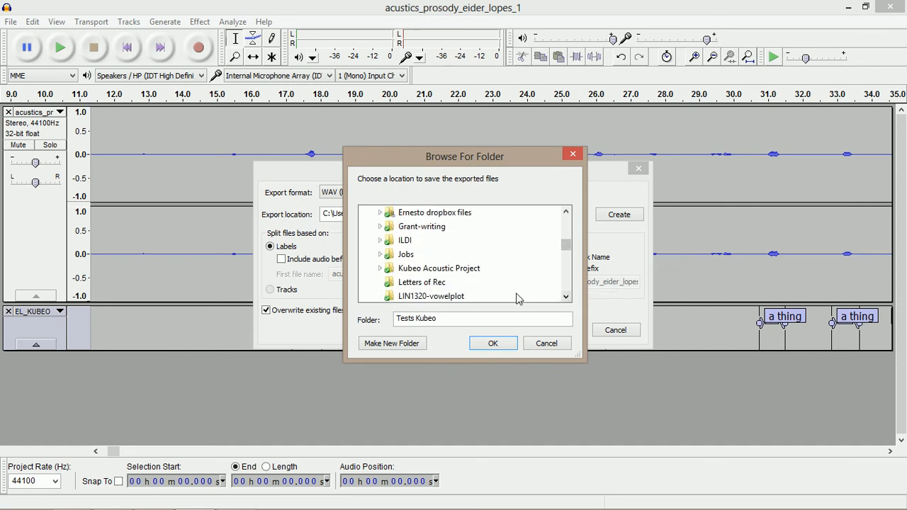
pyautogui.click(381, 268)
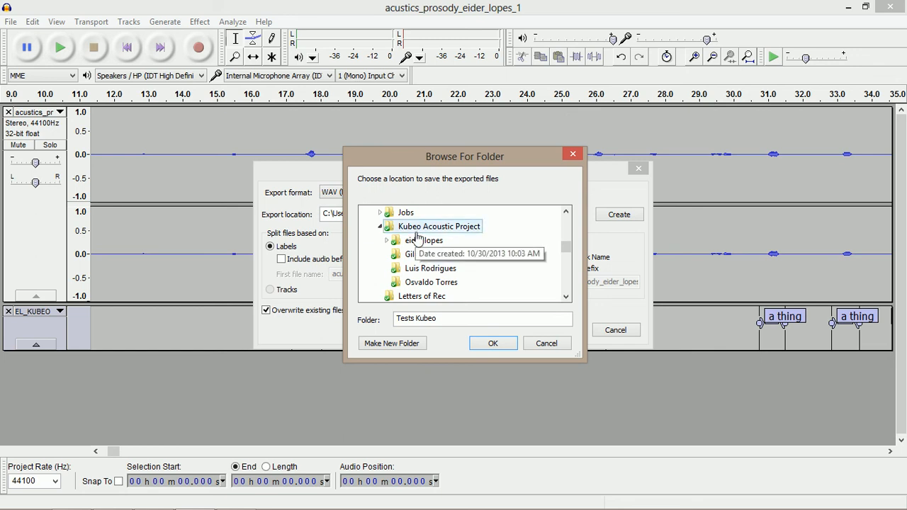
pyautogui.click(386, 241)
pyautogui.click(426, 261)
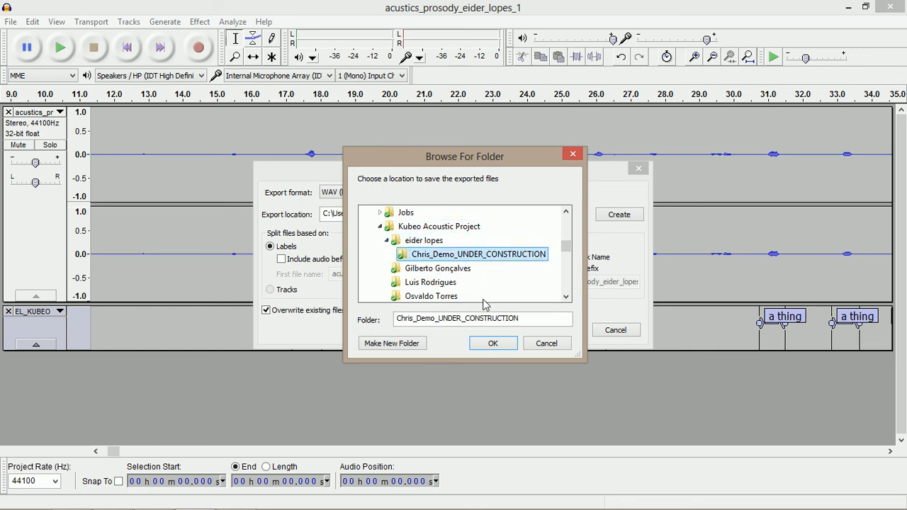
# - Create a Words folder inside the demo folder and export each labelled segment there as a 16-bit WAV file named by its label
pyautogui.click(417, 344)
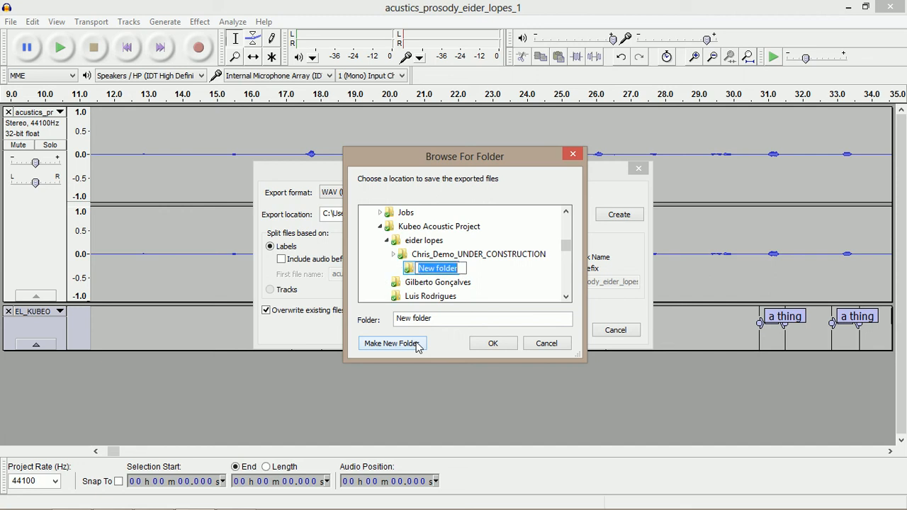
pyautogui.write('Words')
pyautogui.press('Return')
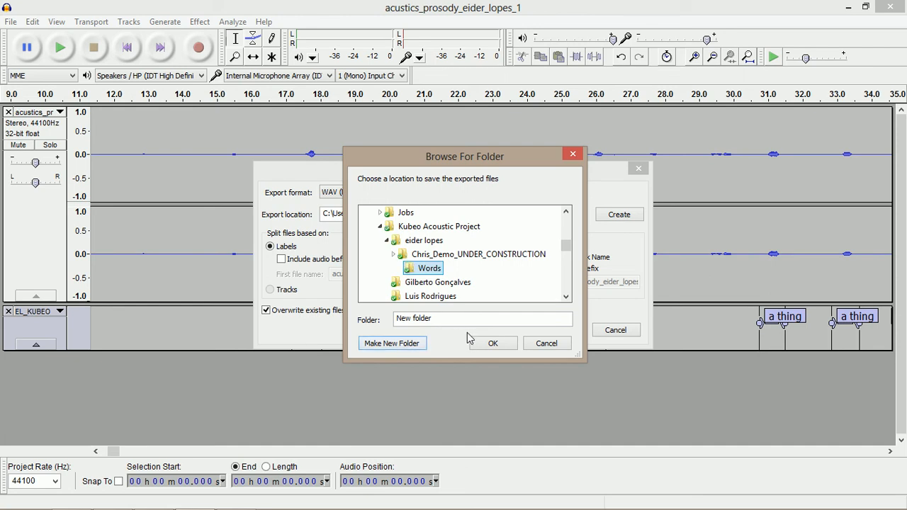
pyautogui.click(486, 345)
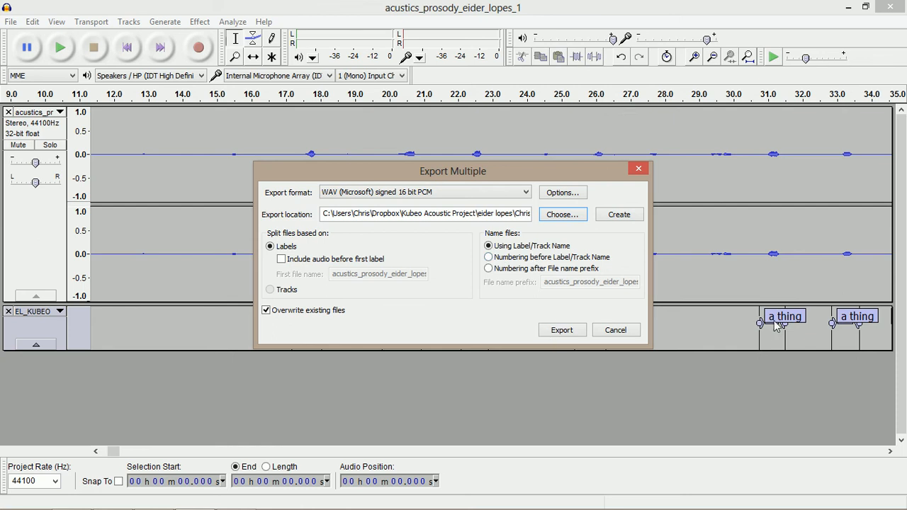
pyautogui.click(548, 334)
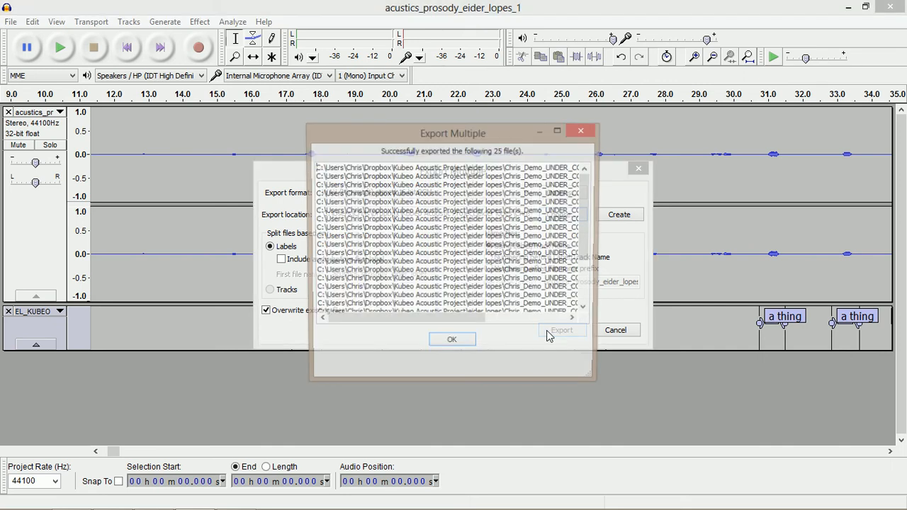
pyautogui.click(462, 346)
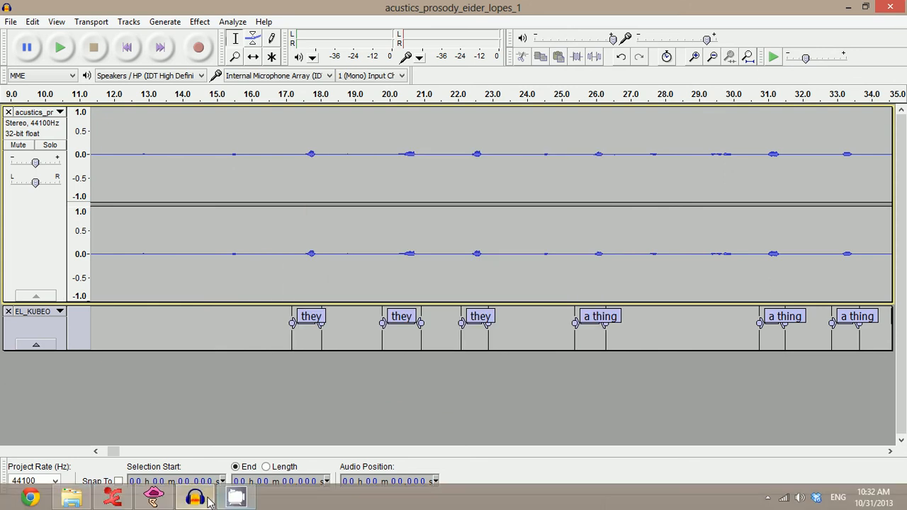
# - Switch to File Explorer and examine the exported WAV files in the demo folder's Words subfolder
pyautogui.click(71, 499)
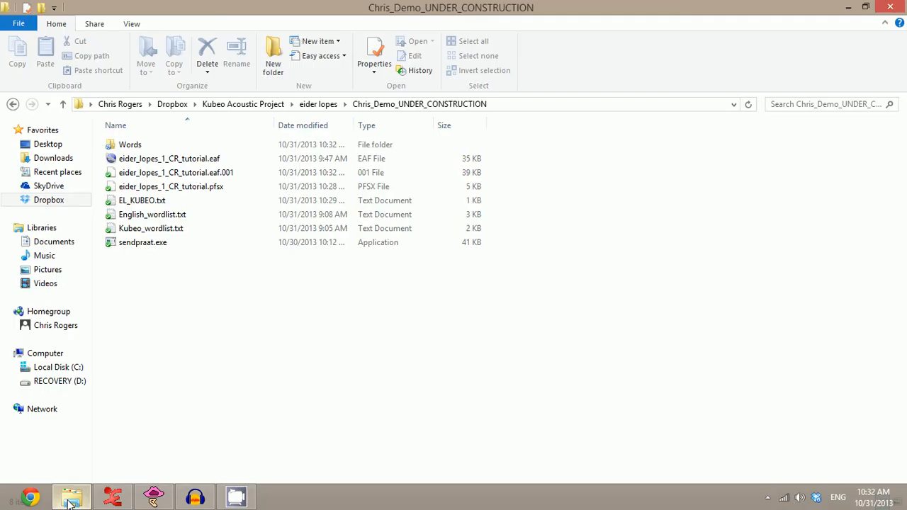
pyautogui.doubleClick(144, 147)
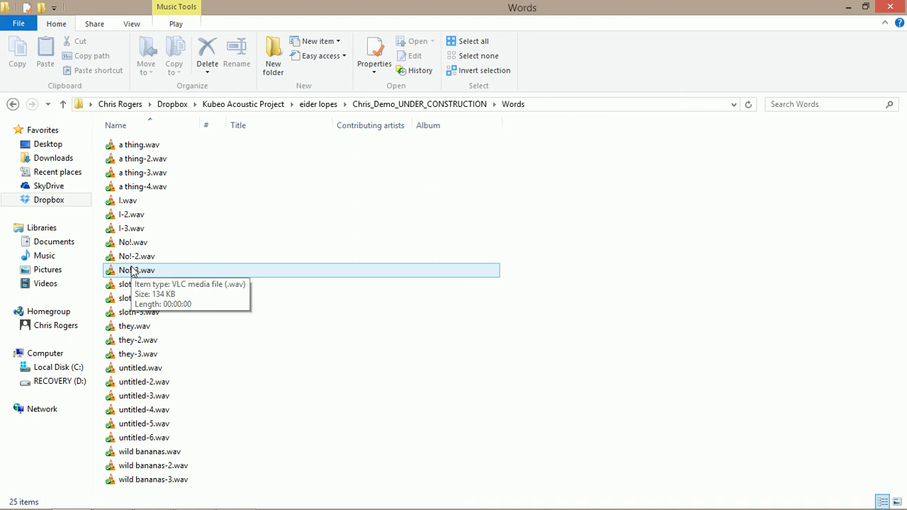
pyautogui.click(376, 106)
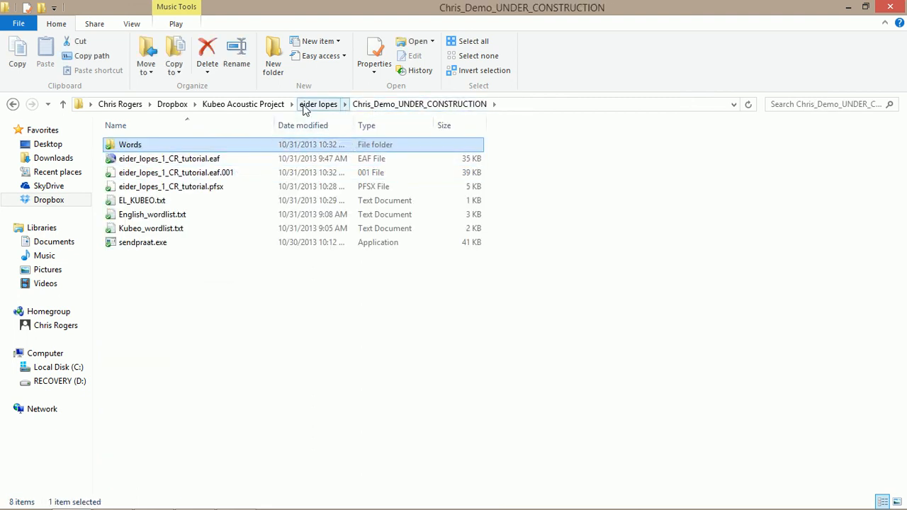
pyautogui.doubleClick(191, 147)
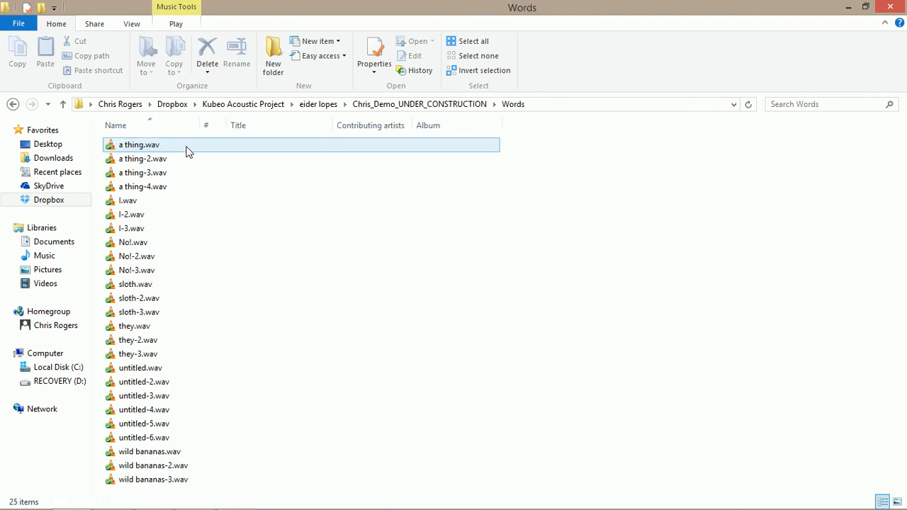